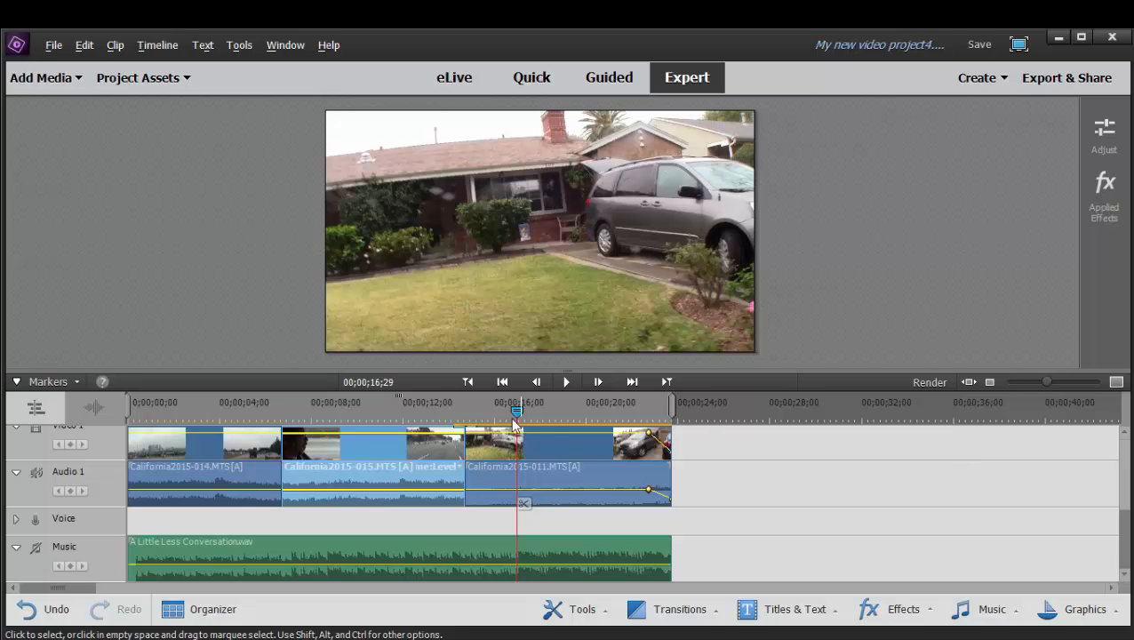
Select the California2015-011.MTS clip, check the effects offered in Quick view, and return to Expert view.
left_click(547, 448)
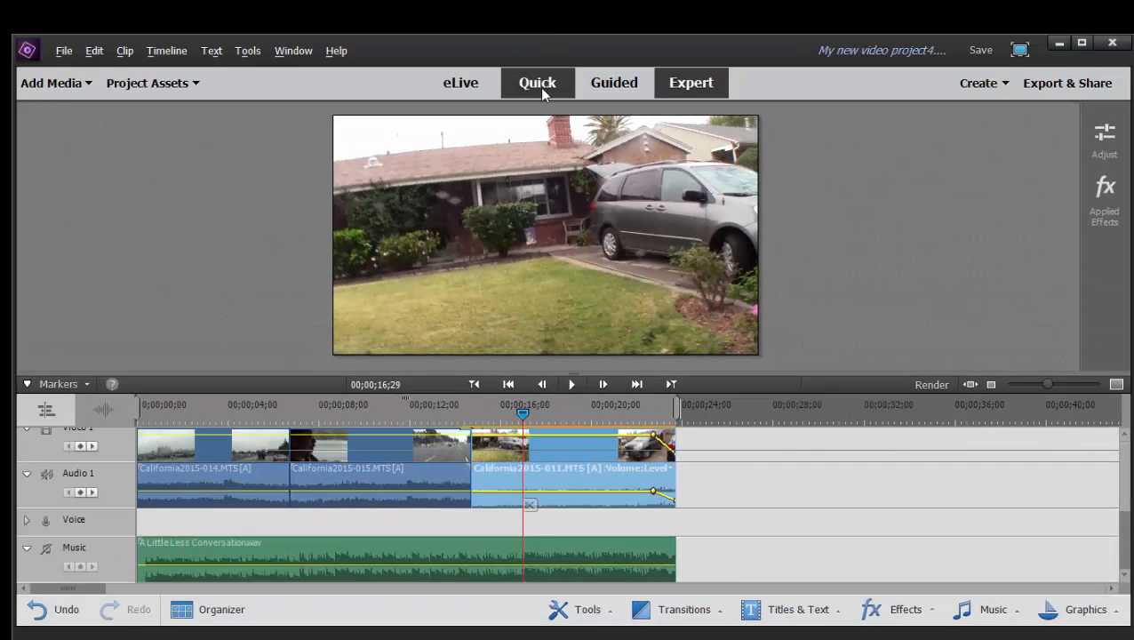
left_click(544, 89)
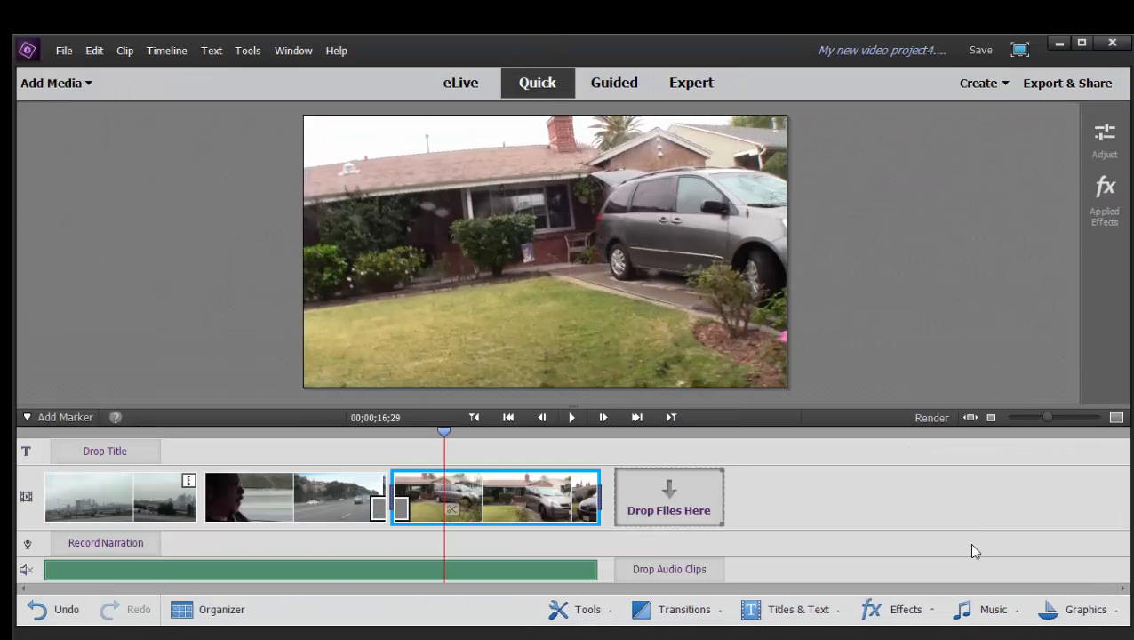
left_click(924, 608)
left_click(912, 400)
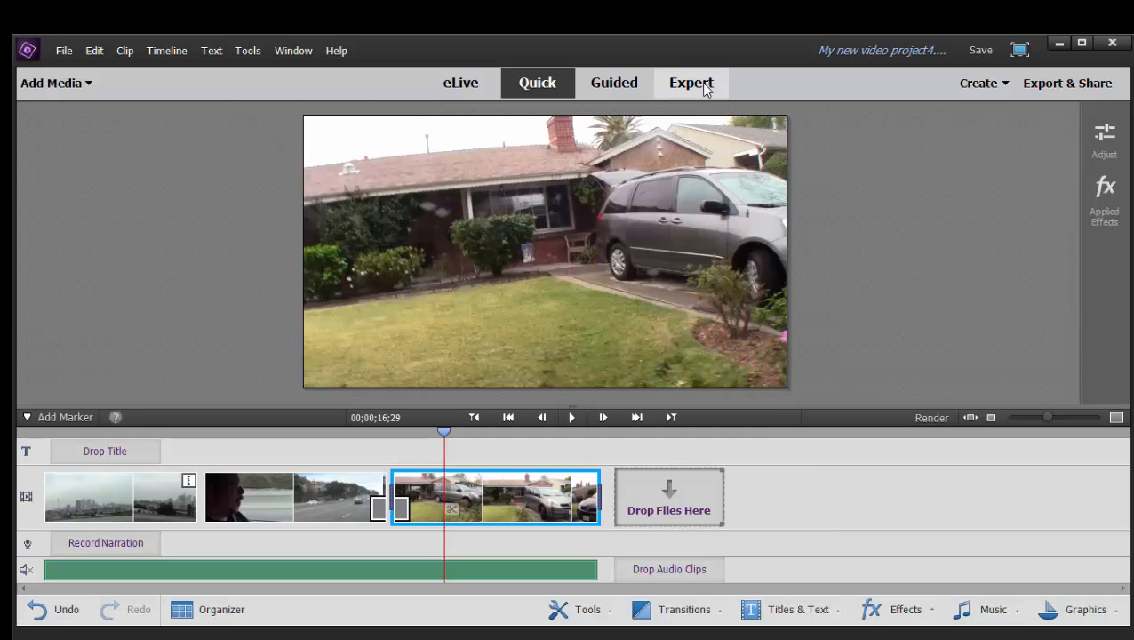
left_click(703, 83)
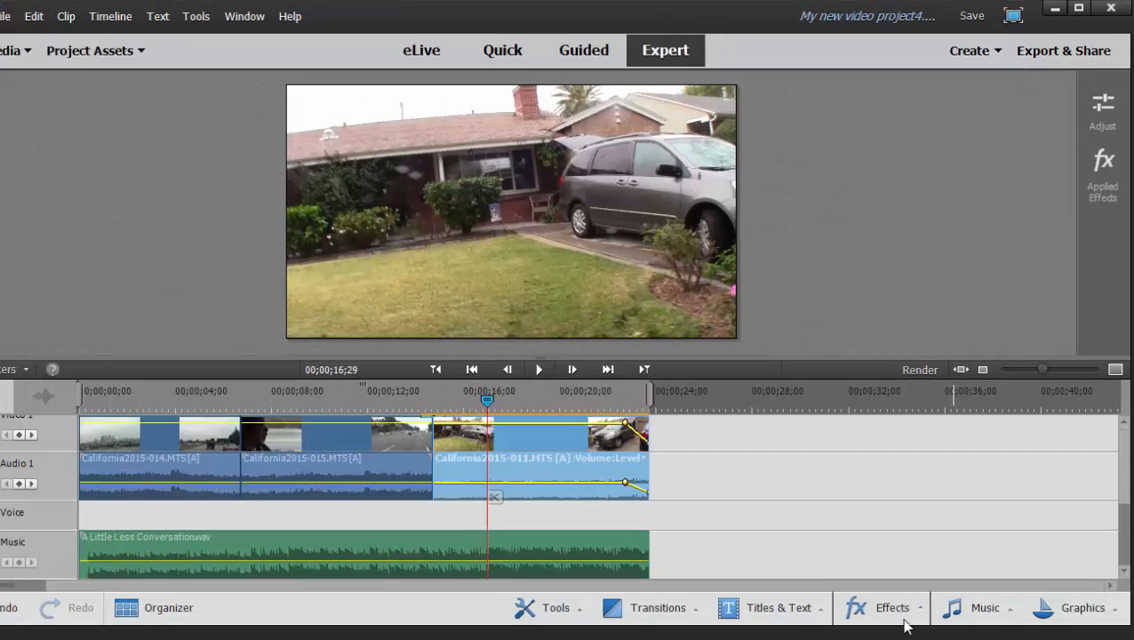
Browse the video effect categories, including Presets, Transform and Advanced Adjustments.
left_click(906, 609)
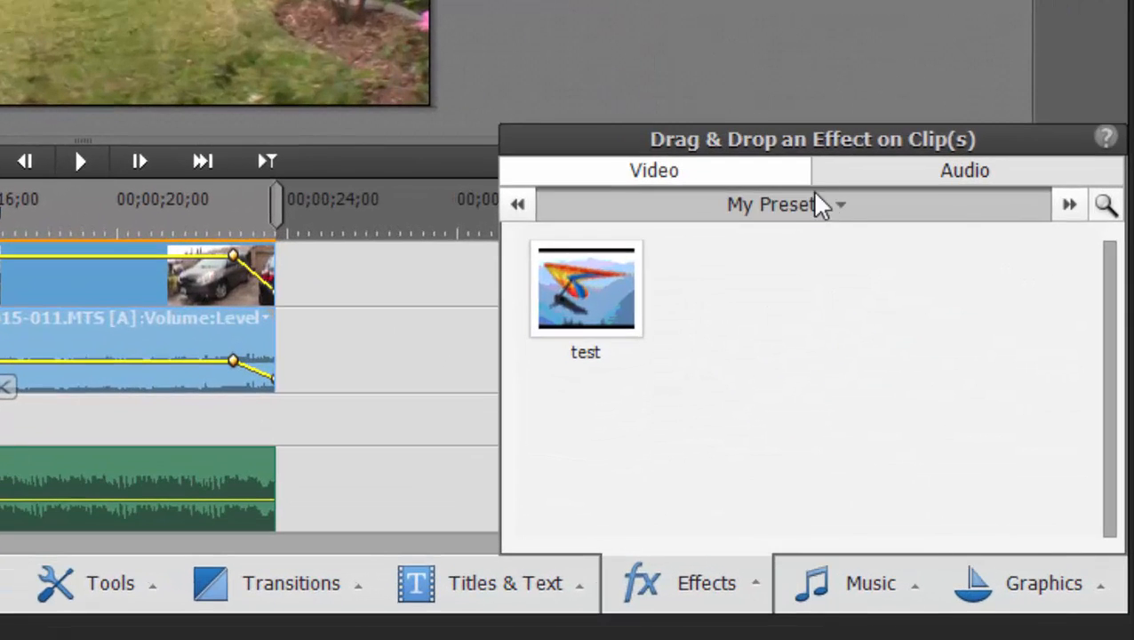
left_click(817, 204)
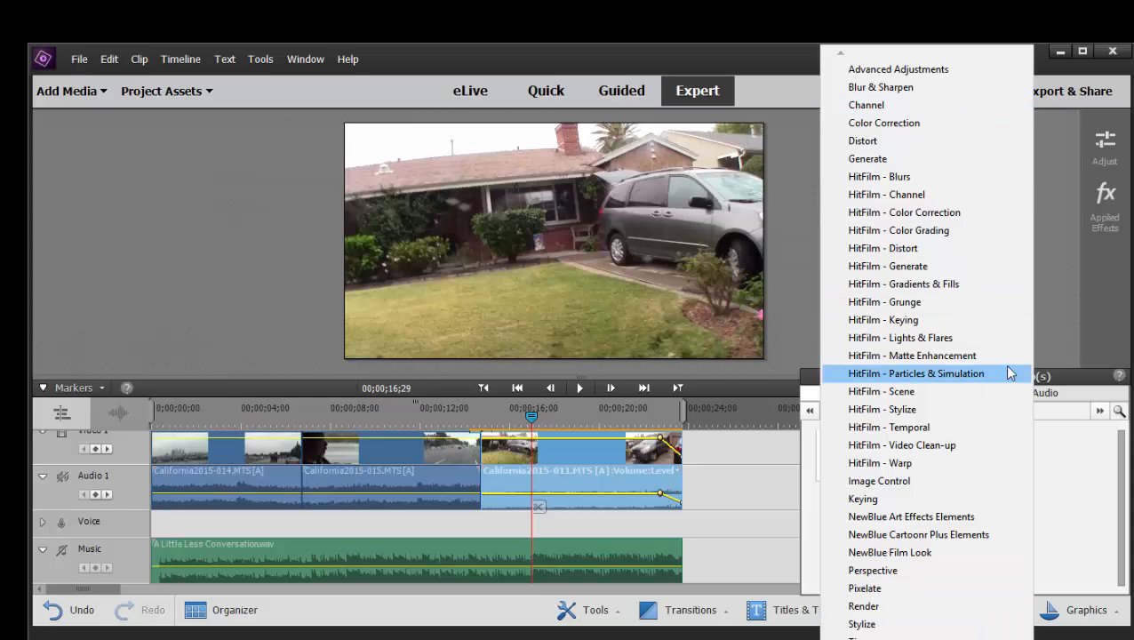
left_click(1056, 376)
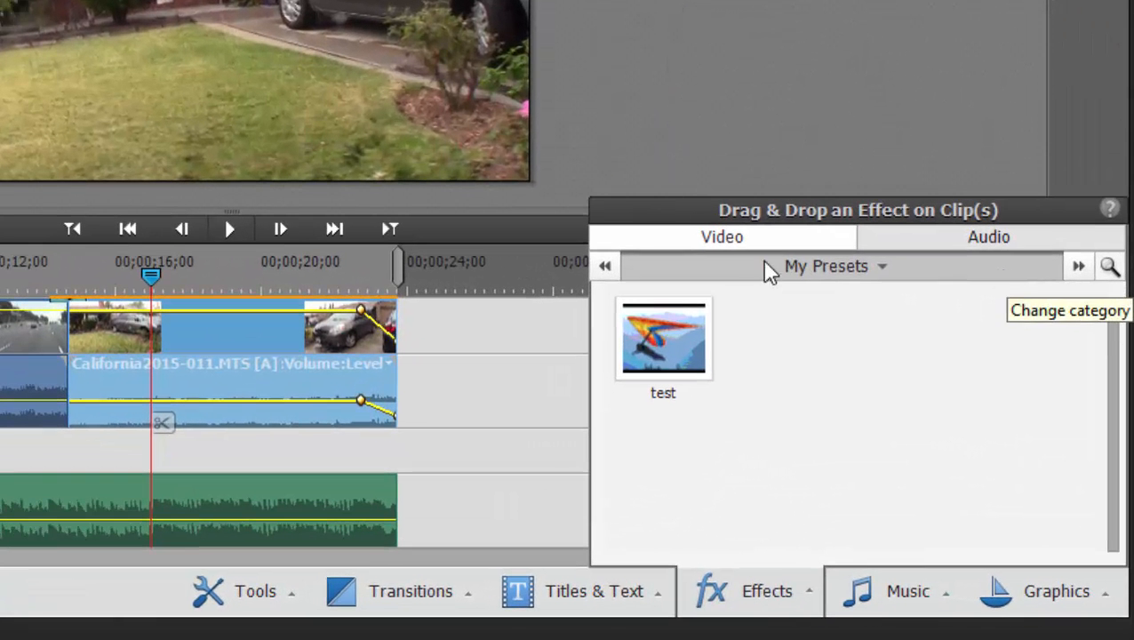
left_click(604, 266)
left_click(605, 266)
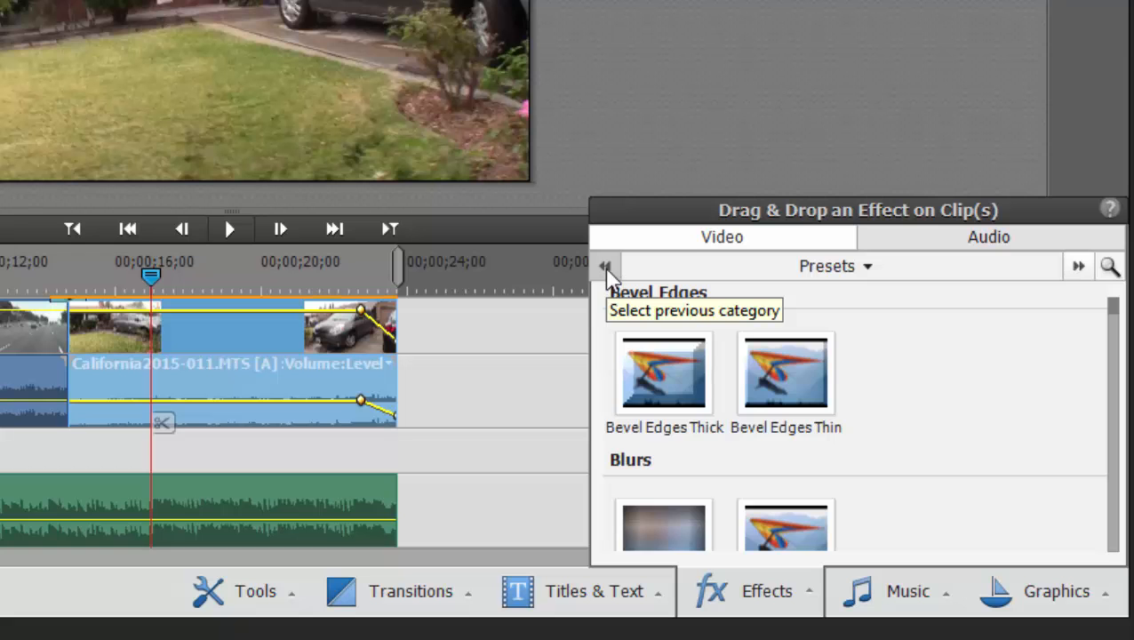
left_click(605, 268)
left_click(607, 269)
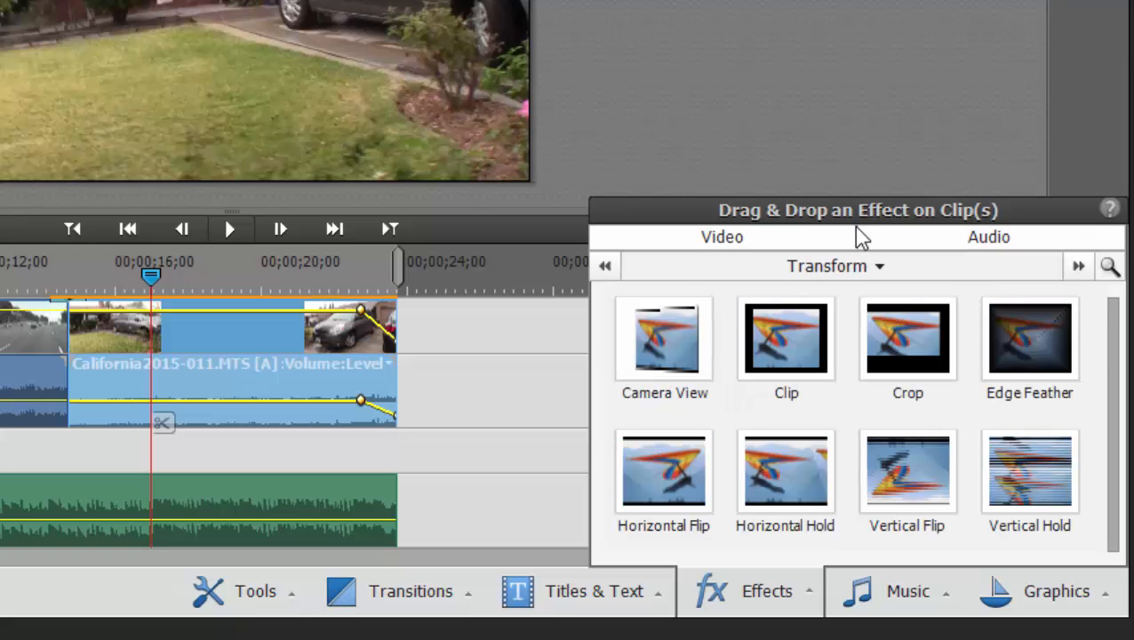
left_click(766, 272)
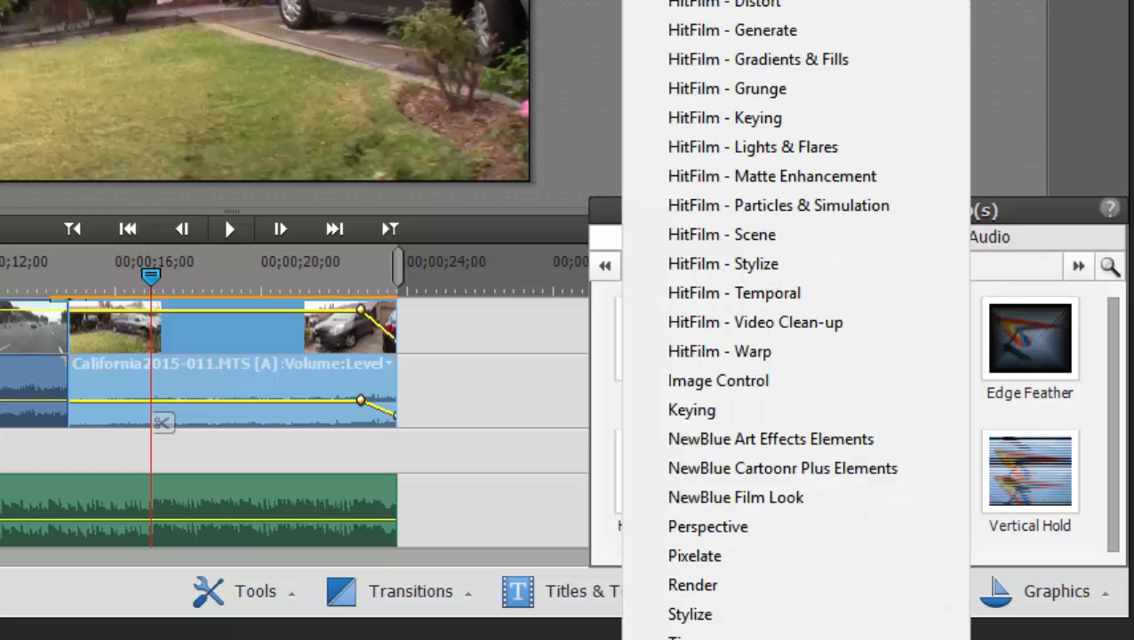
left_click(842, 1)
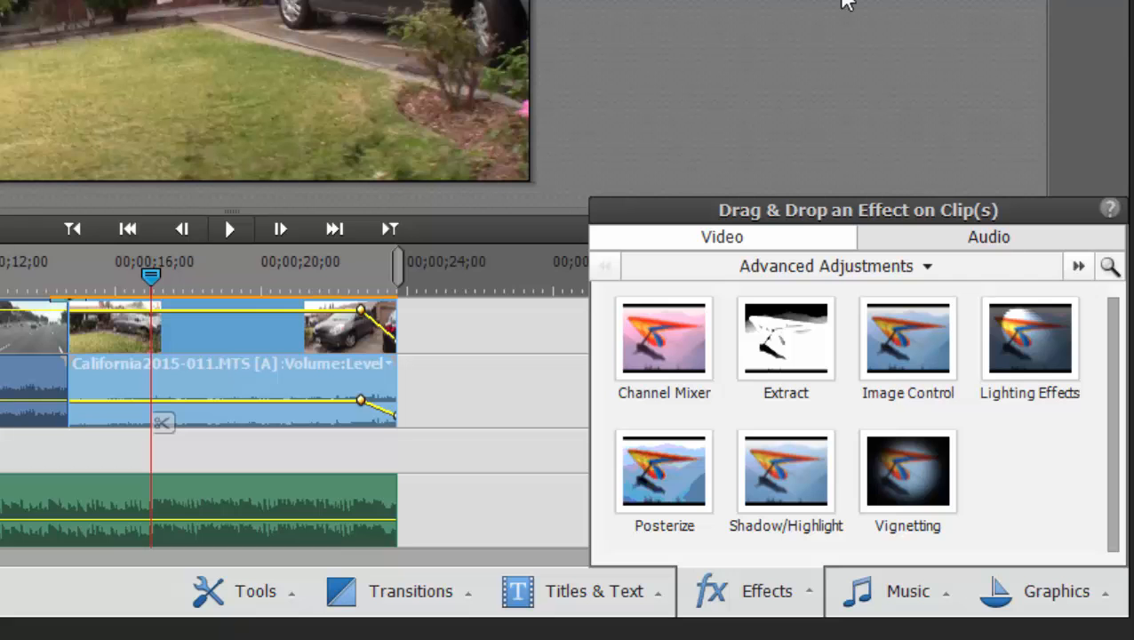
Search the video effects for "old film" and look over the matching effects.
left_click(1108, 265)
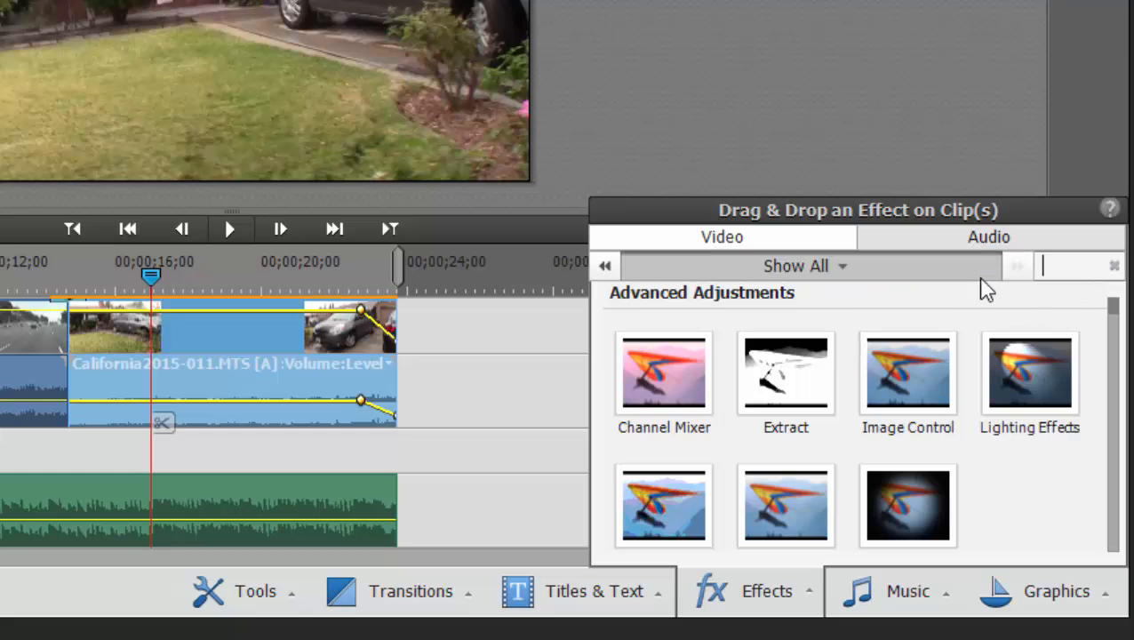
type("old film")
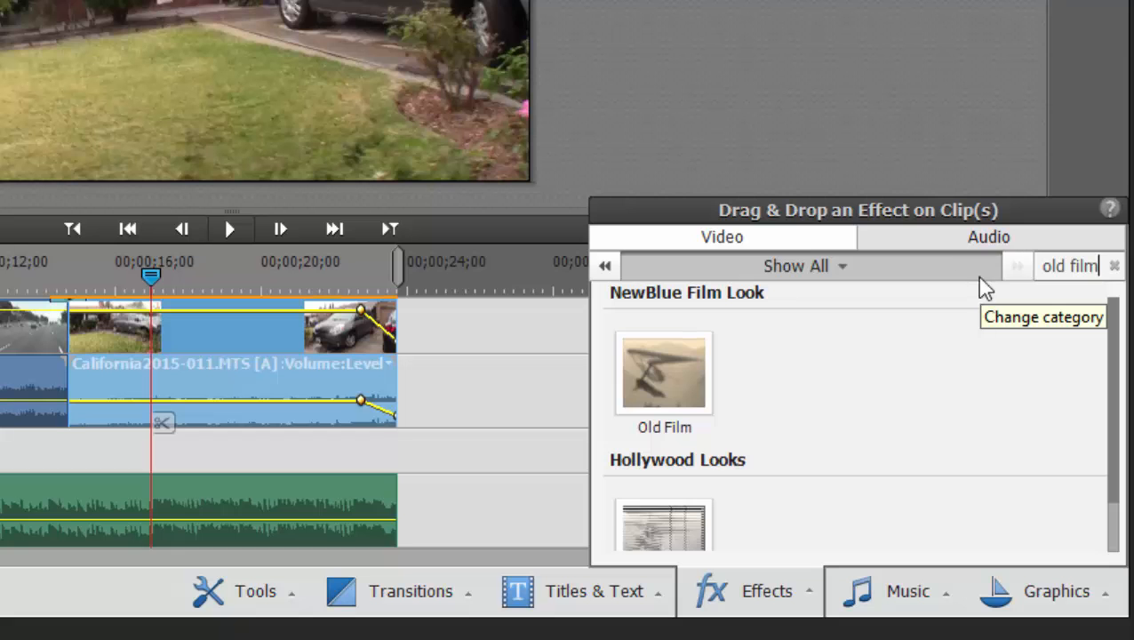
scroll(899, 329, "down", 1)
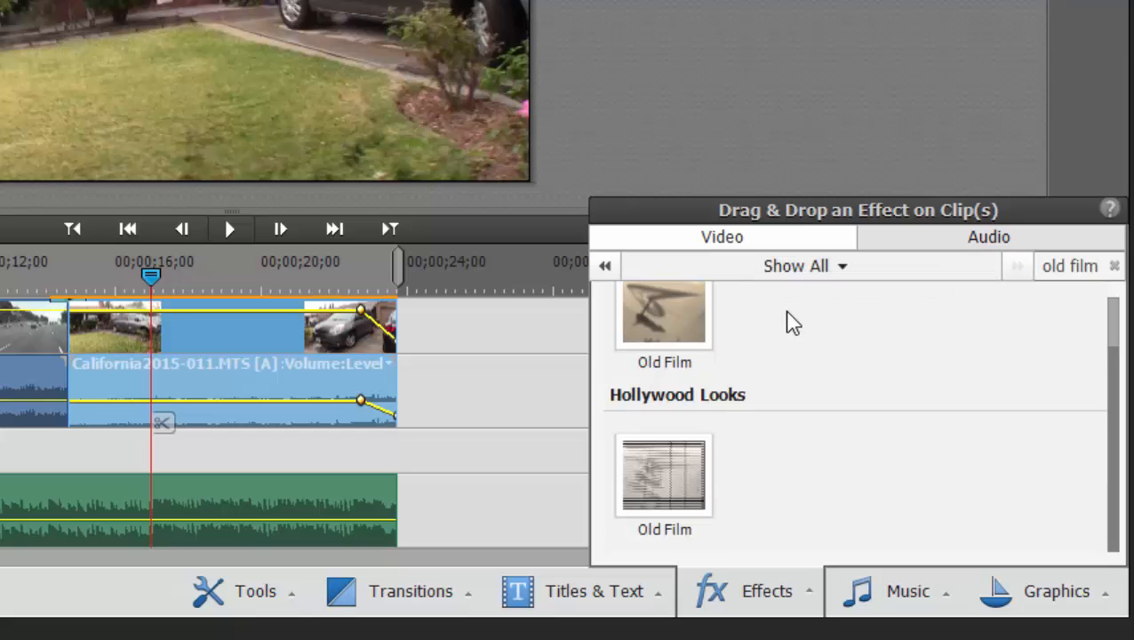
scroll(786, 312, "up", 1)
Apply the NewBlue Film Look Old Film effect to the California2015-011.MTS clip and render the timeline preview.
left_click_drag(682, 372, 230, 331)
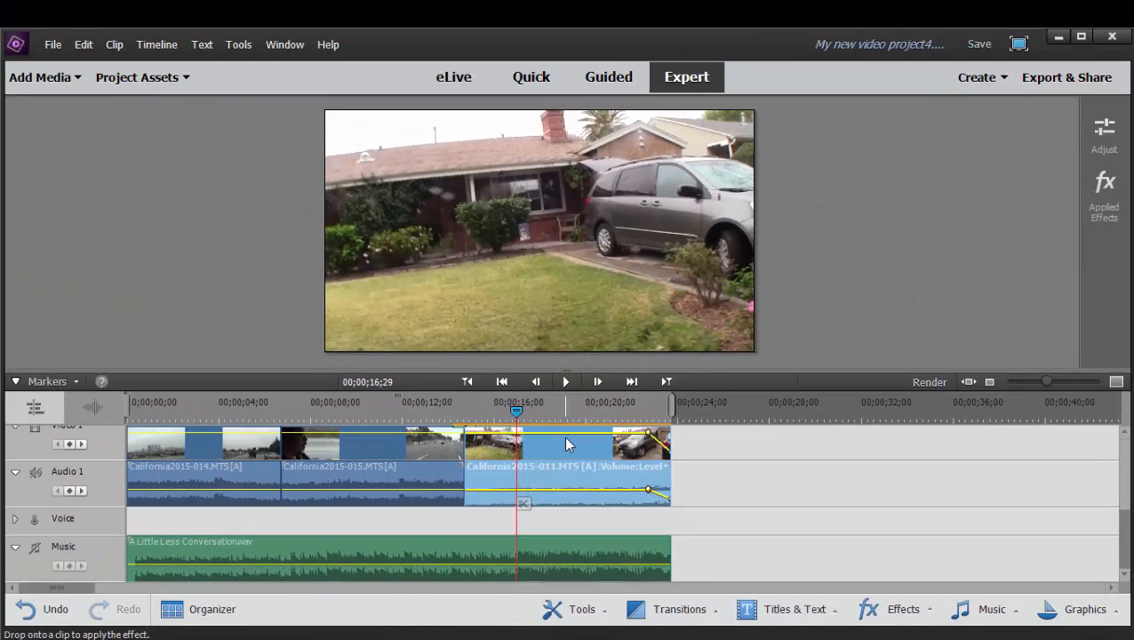
left_click_drag(566, 445, 561, 437)
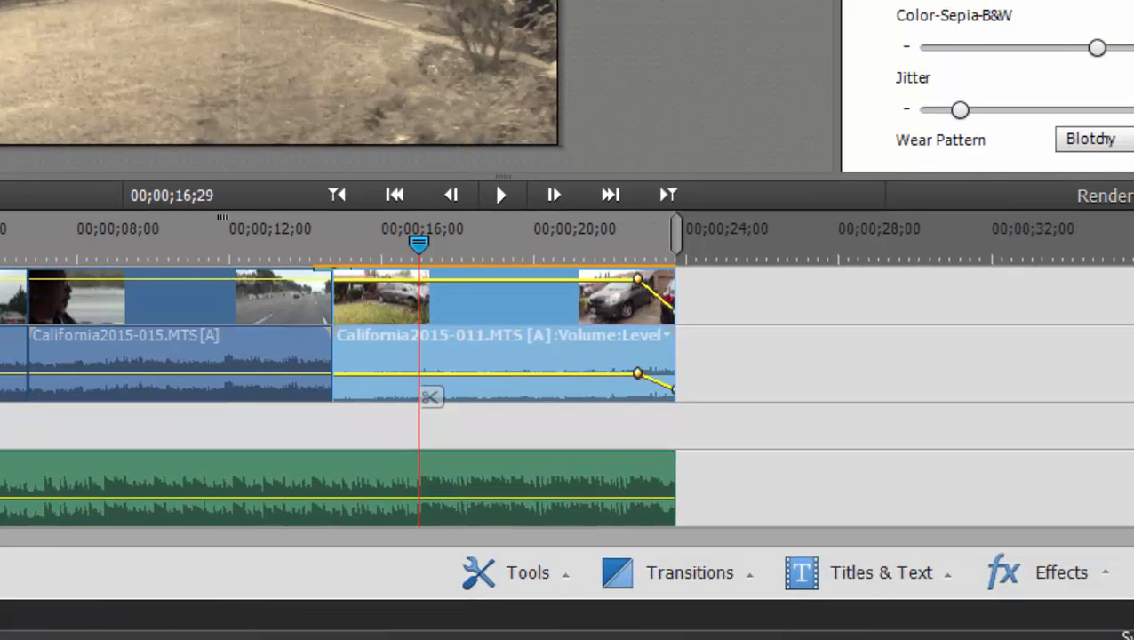
scroll(331, 293, "up", 1)
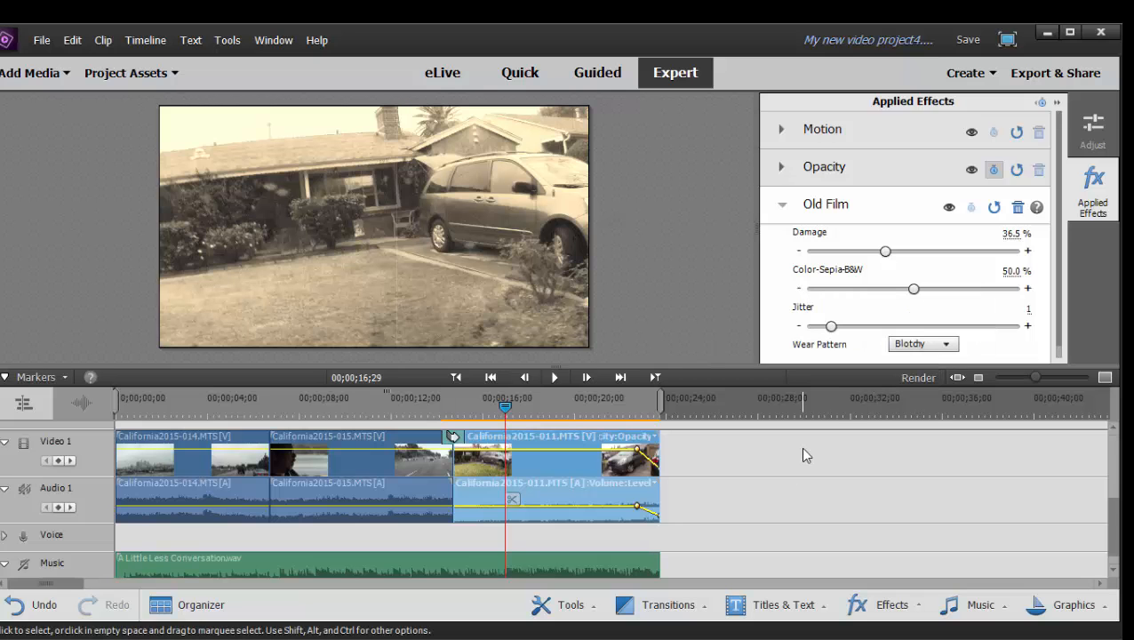
key("Return")
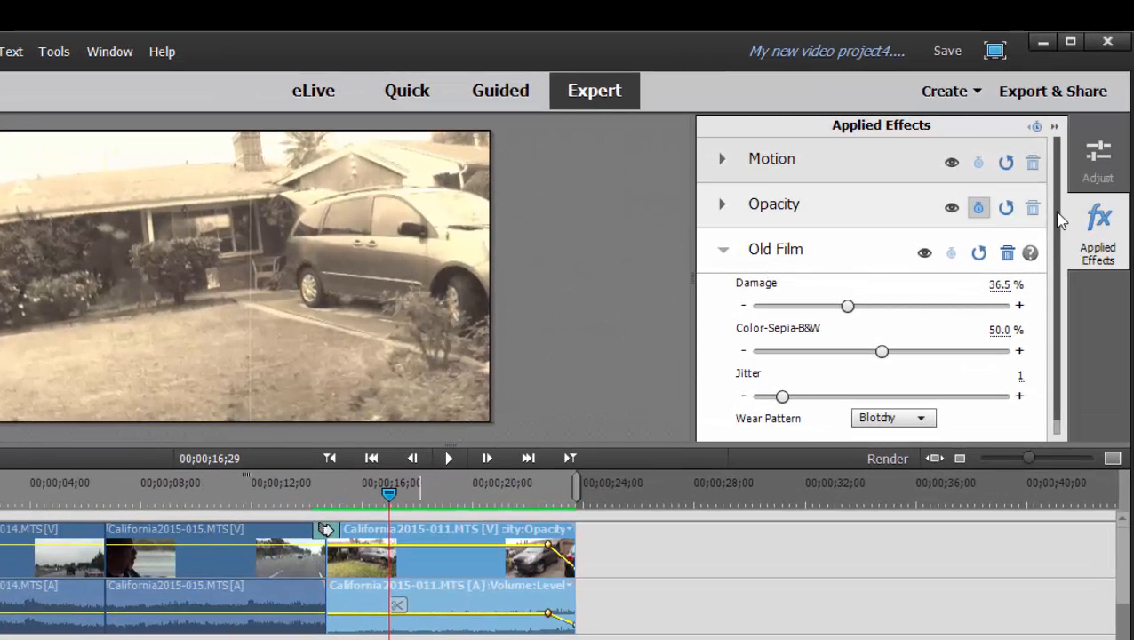
Examine the clip's applied effects and the Old Film settings, hiding and reopening the list of applied effects.
scroll(1059, 222, "down", 1)
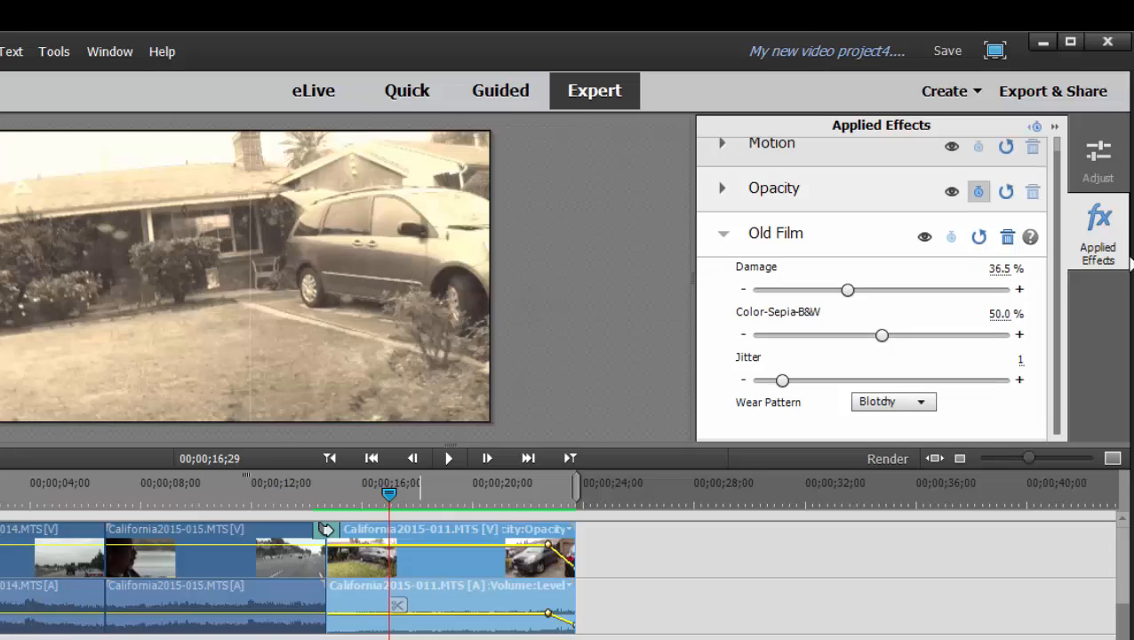
left_click(1112, 255)
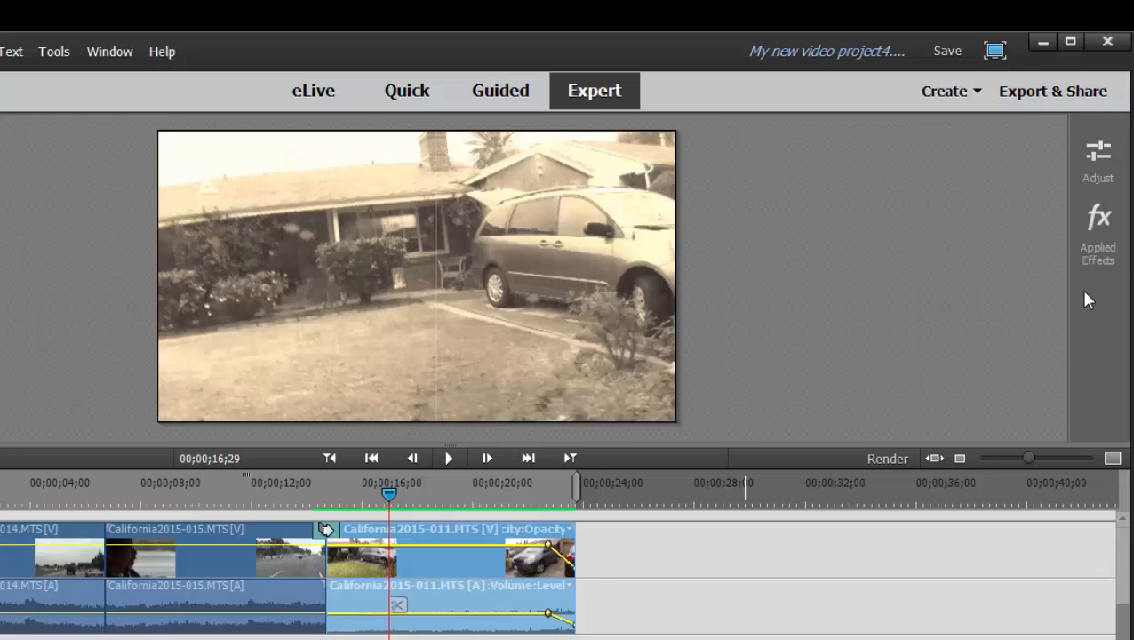
left_click(1076, 240)
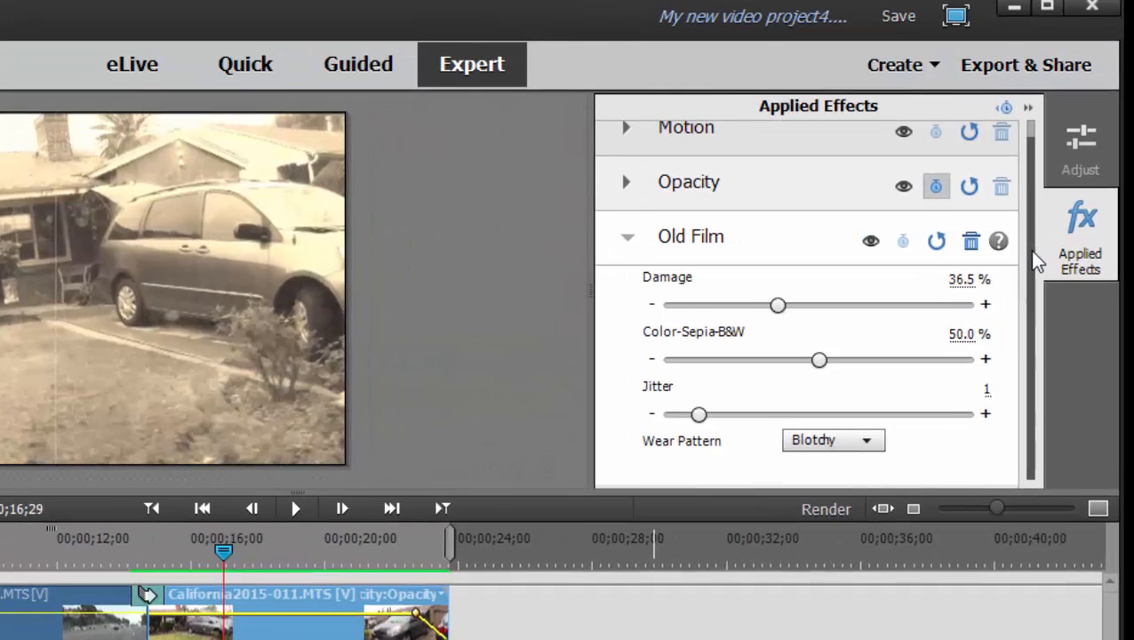
scroll(1013, 249, "up", 1)
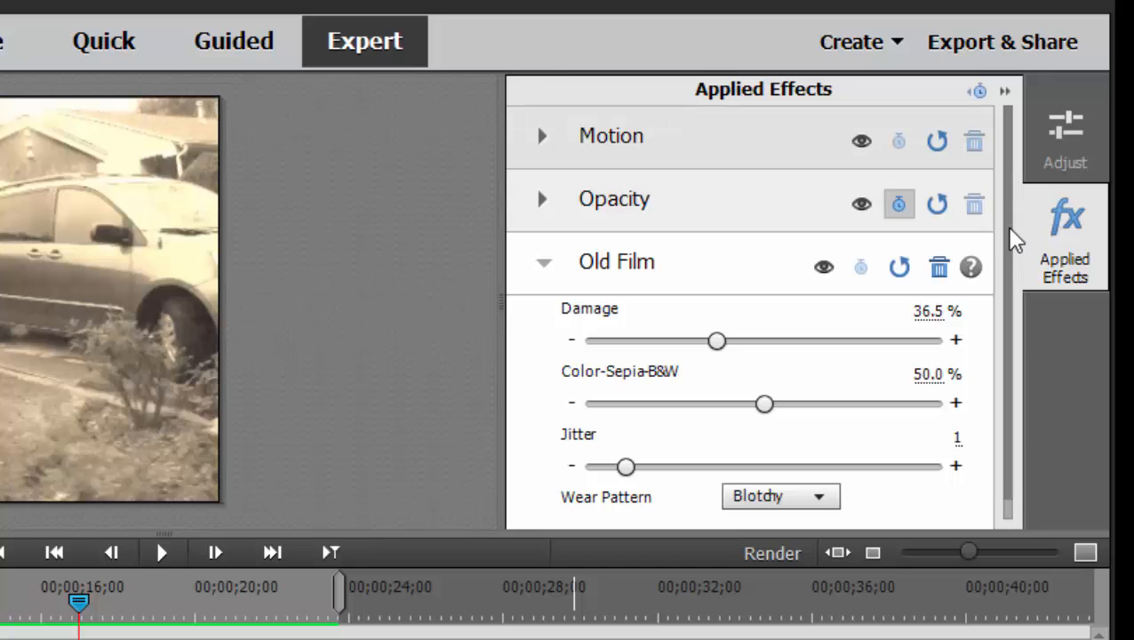
scroll(1013, 247, "down", 1)
scroll(1013, 249, "down", 1)
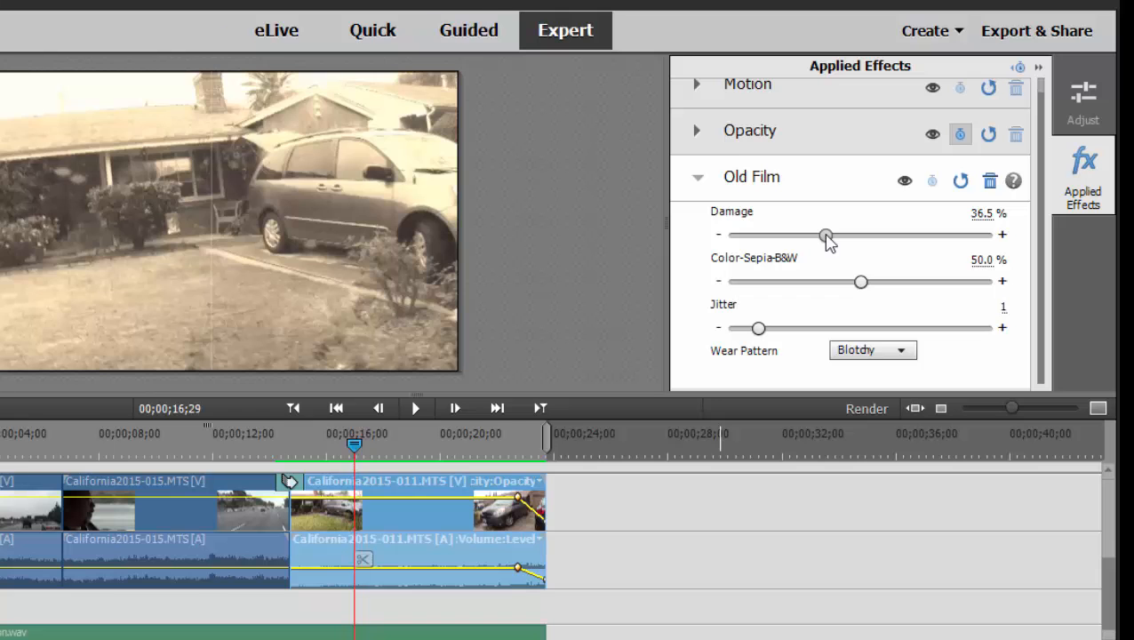
Set the Old Film effect's Damage to 0%, Color-Sepia-B&W to 40% and Jitter to 3, and view the Wear Pattern options.
left_click_drag(826, 238, 772, 247)
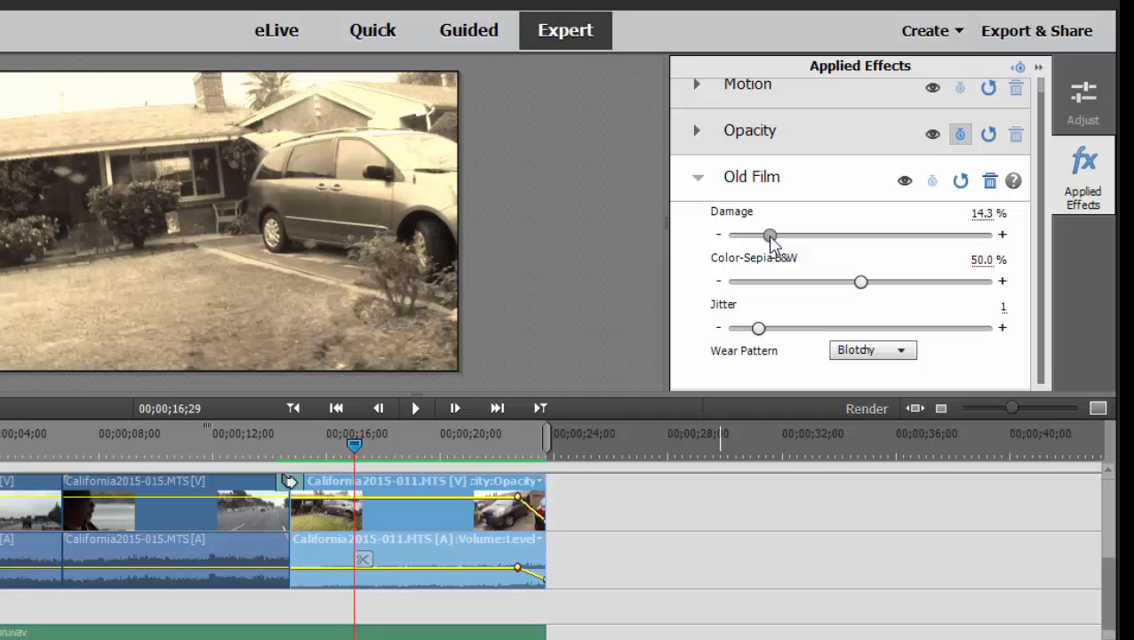
left_click_drag(772, 244, 733, 236)
mouse_move(860, 282)
left_mouse_down()
mouse_move(1027, 281)
mouse_move(720, 292)
mouse_move(838, 284)
left_mouse_up()
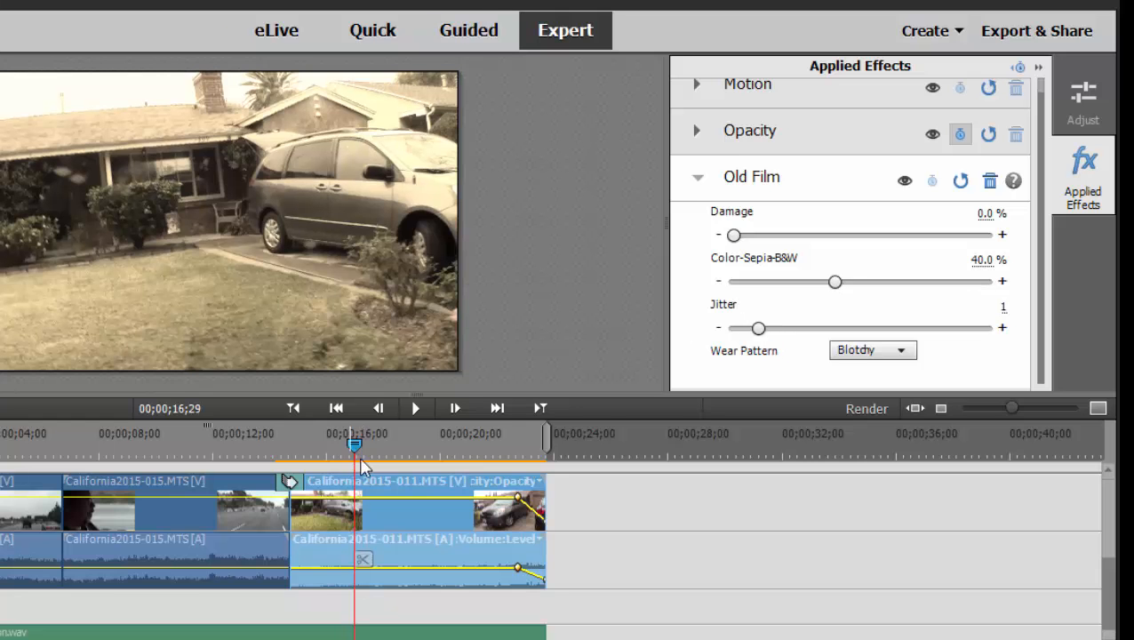
left_click_drag(357, 440, 380, 443)
left_click_drag(760, 329, 813, 329)
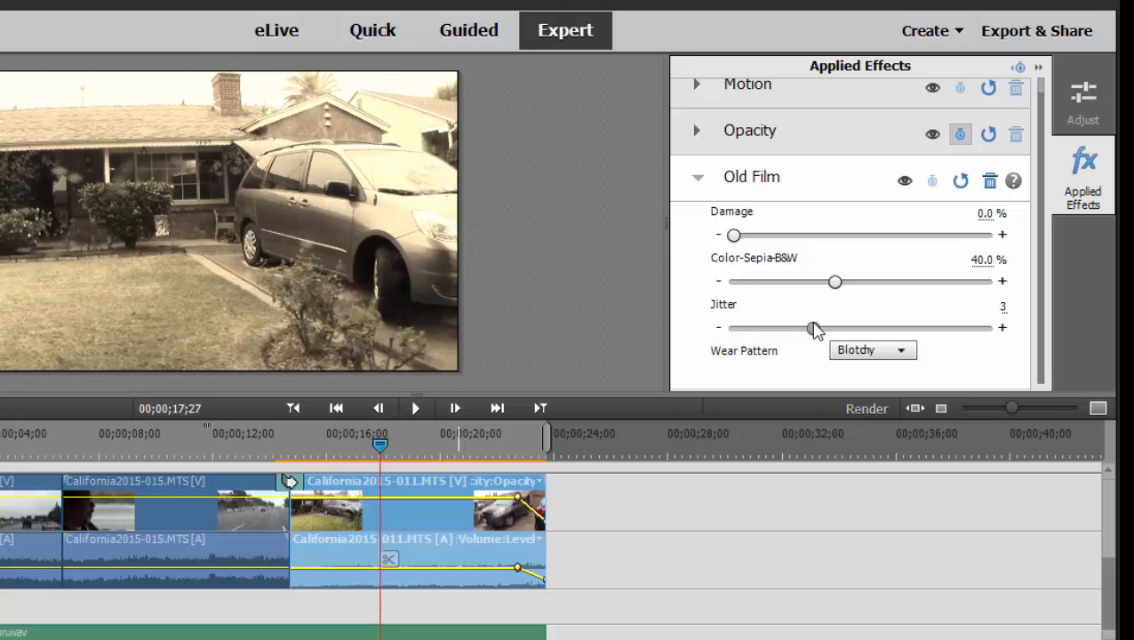
left_click(889, 354)
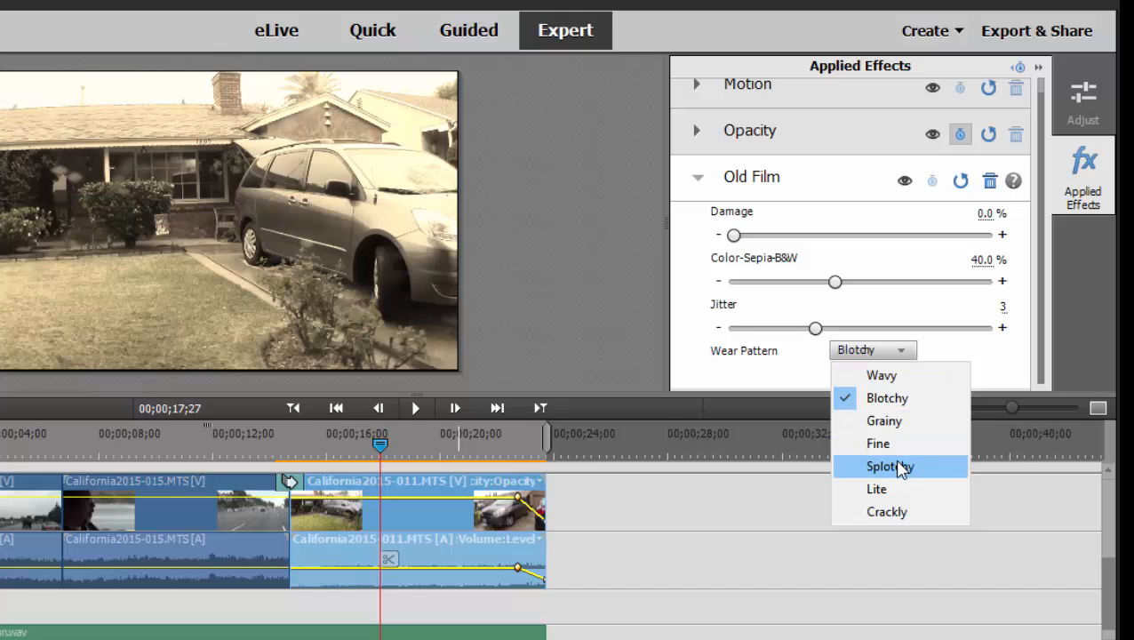
left_click(775, 368)
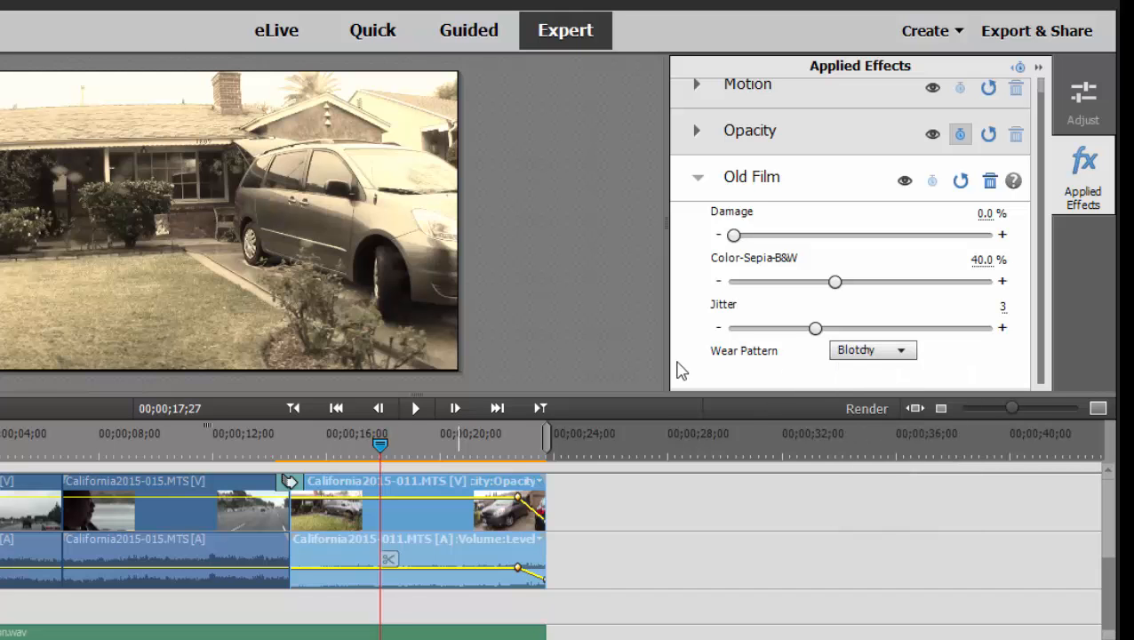
Collapse the Old Film settings and delete the Old Film effect from the California2015-011.MTS clip.
left_click(804, 183)
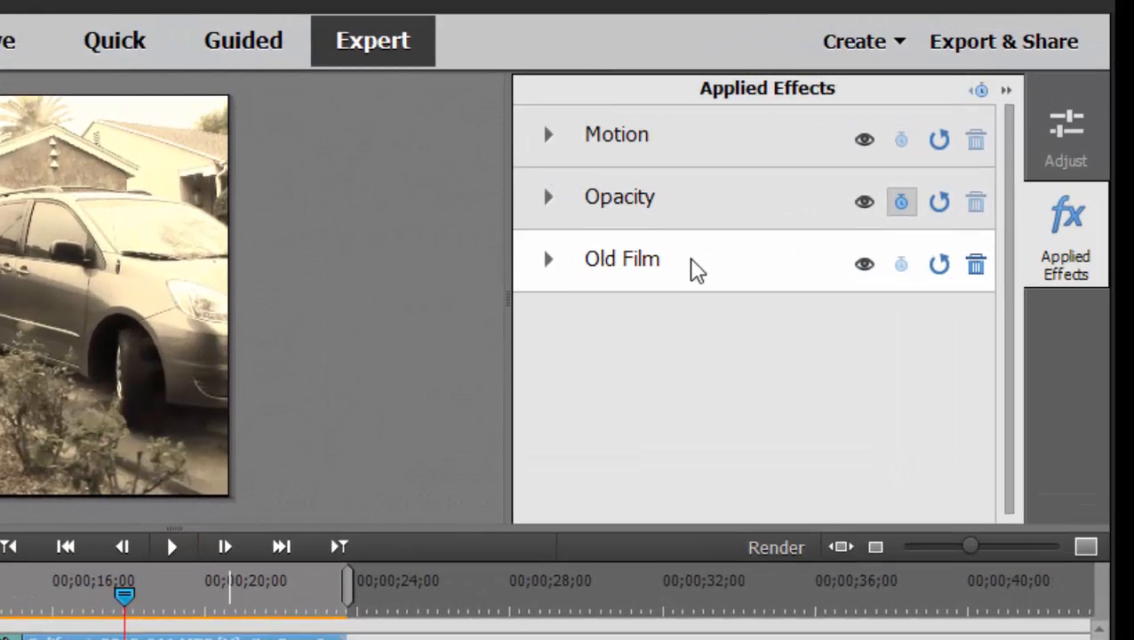
left_click(698, 270)
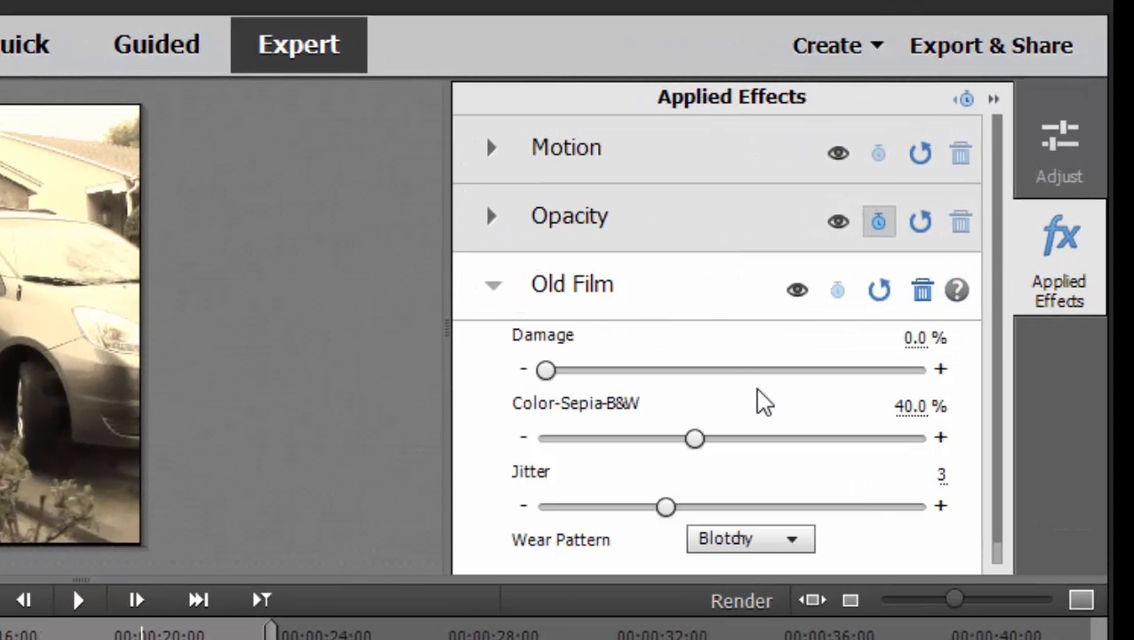
left_click(671, 287)
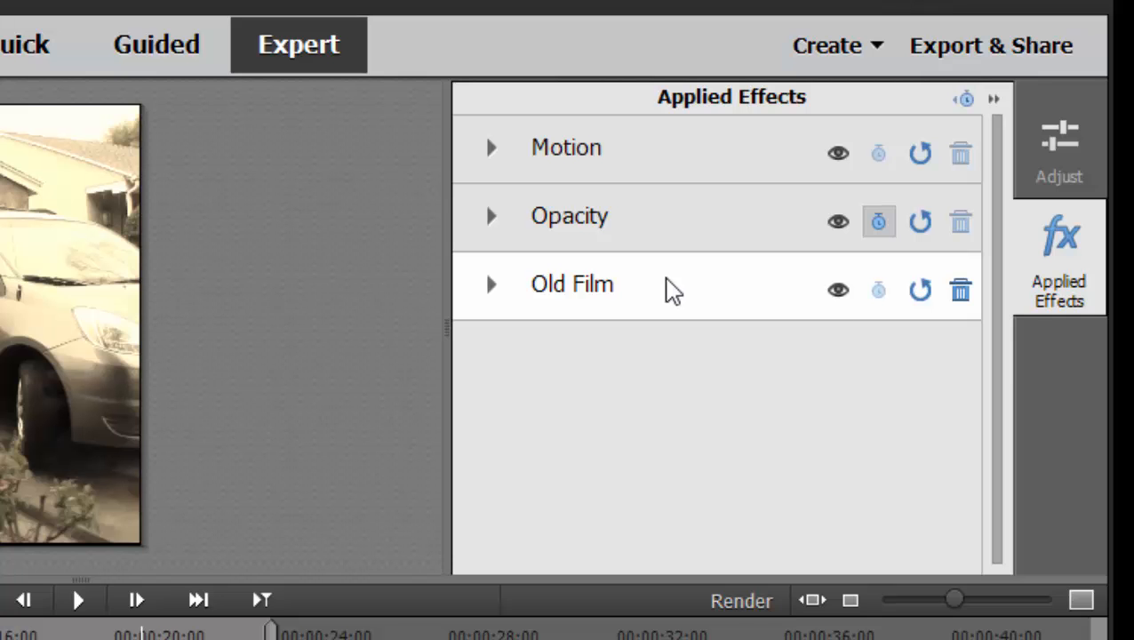
left_click(959, 291)
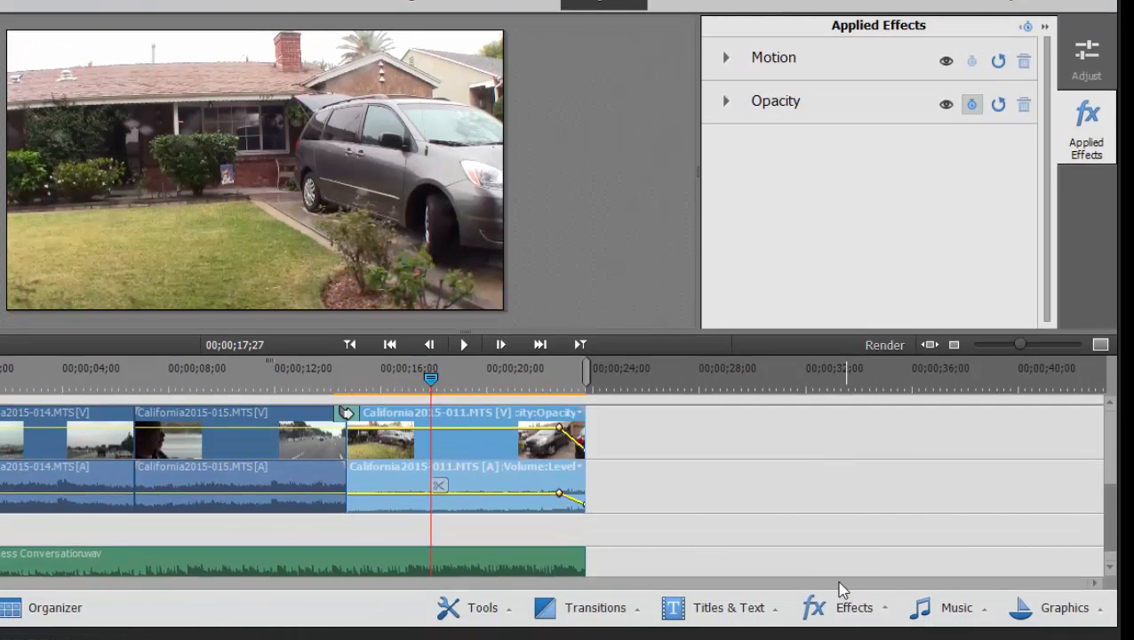
Clear the old effects search, search for "cartoonr" and apply the NewBlue Cartoonr Plus effect to the California2015-011.MTS clip.
left_click(844, 612)
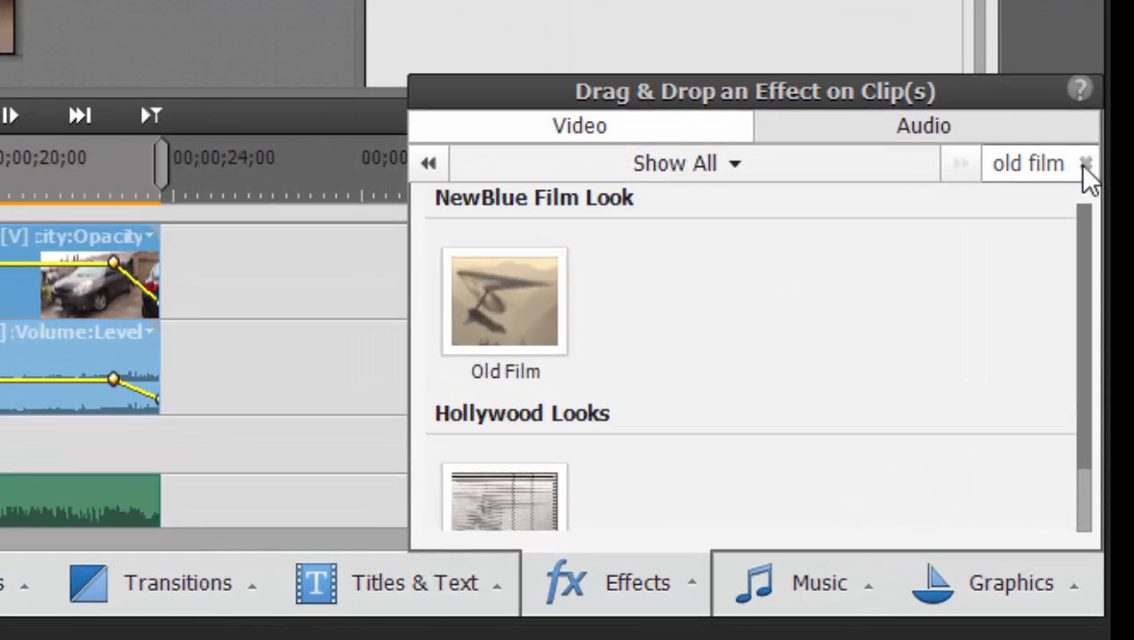
left_click(1084, 164)
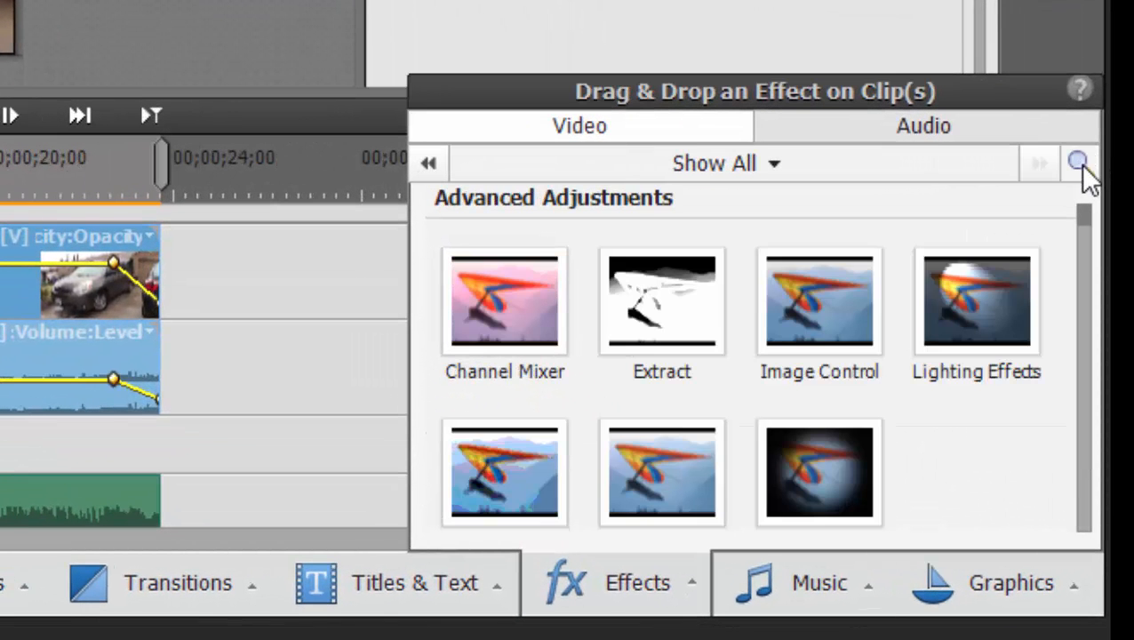
left_click(1078, 164)
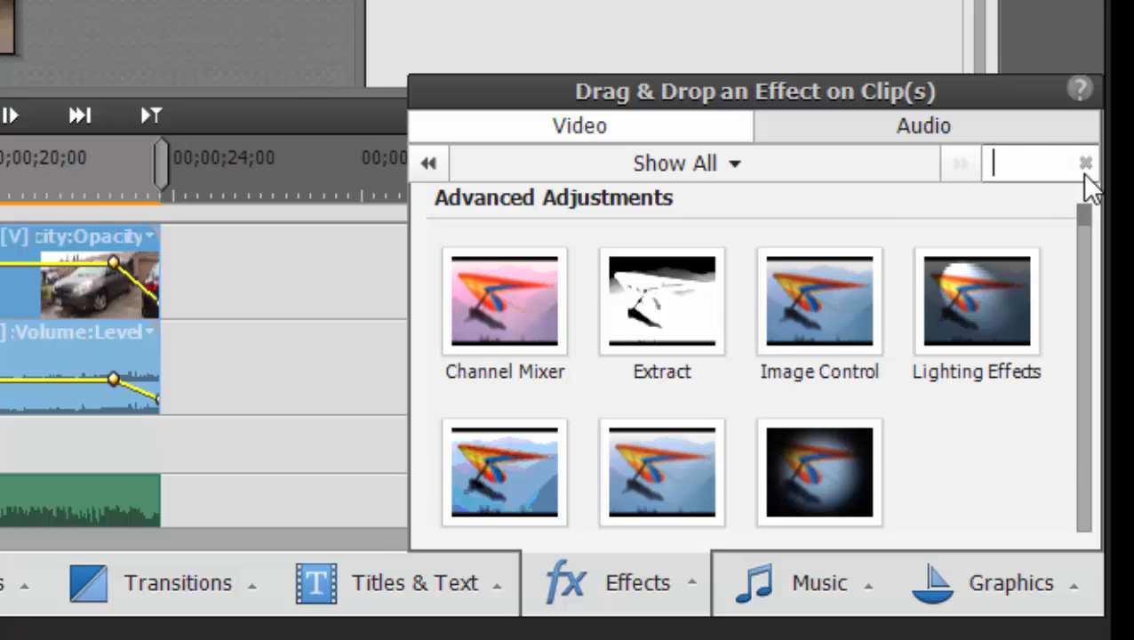
type("cartoonr")
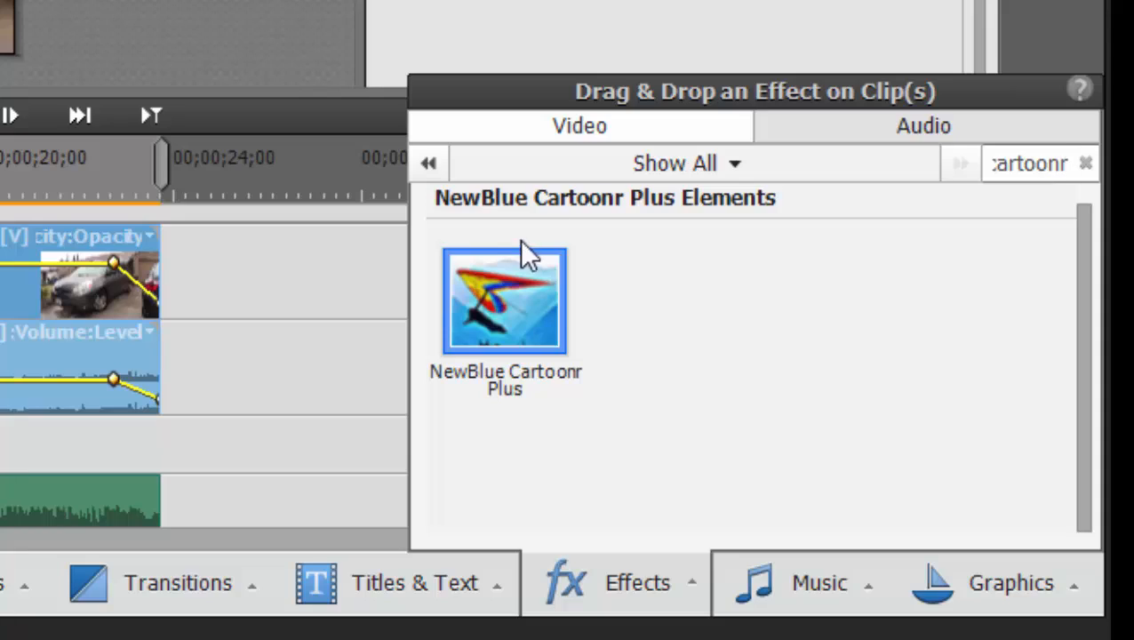
left_click_drag(499, 285, 517, 434)
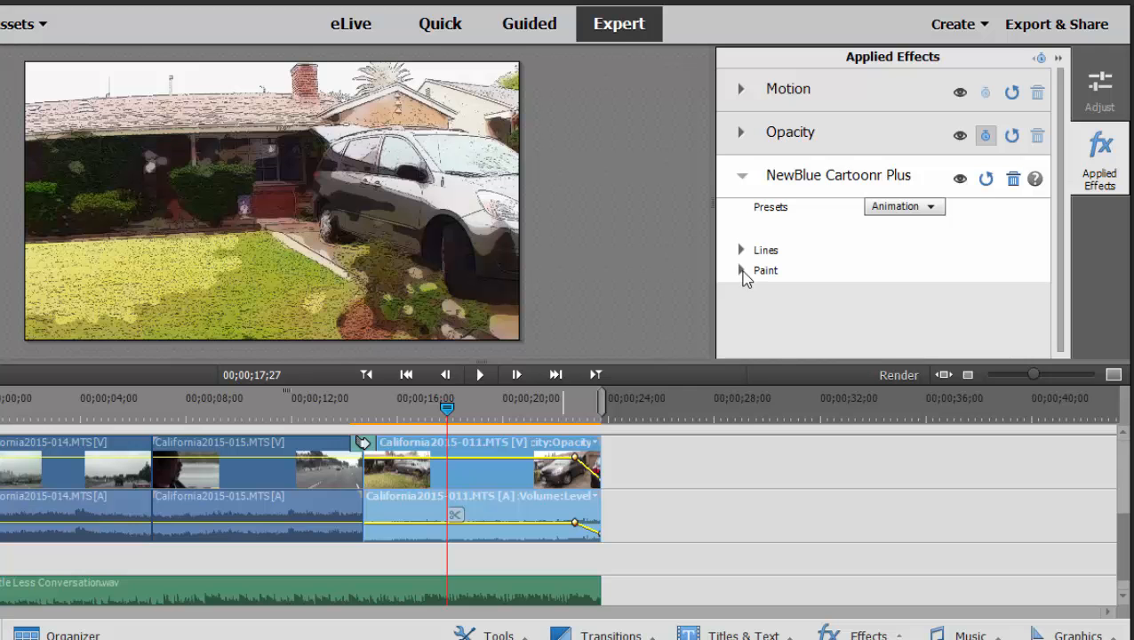
Expand the Paint and Lines settings of the NewBlue Cartoonr Plus effect and look through them.
left_click(741, 270)
left_click(741, 250)
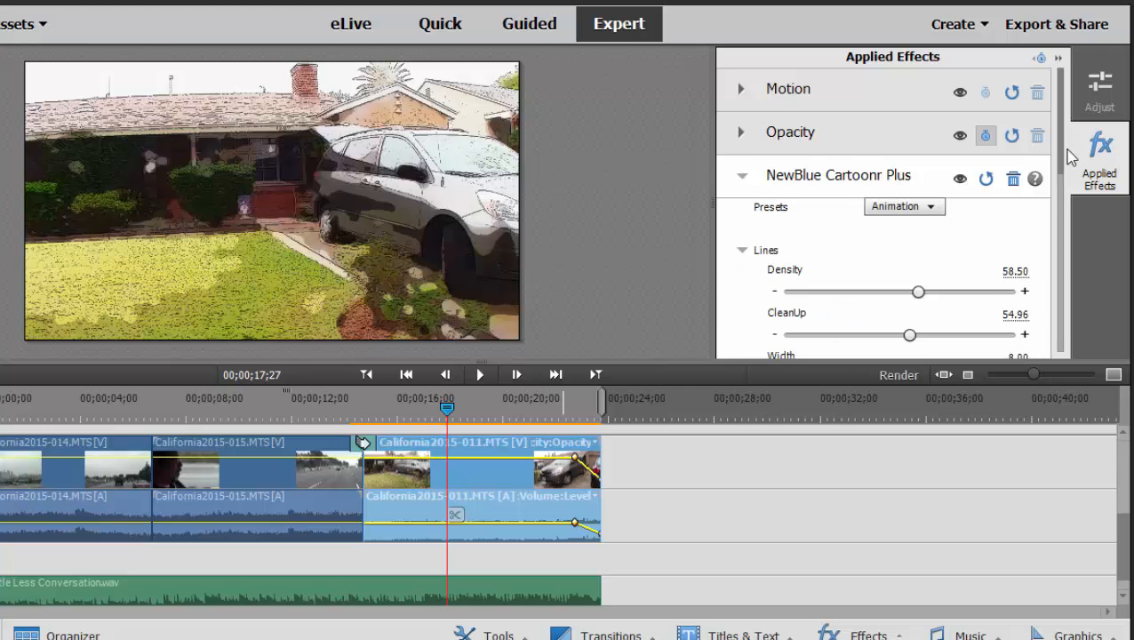
mouse_move(1058, 152)
left_mouse_down()
mouse_move(1067, 342)
mouse_move(1069, 88)
left_mouse_up()
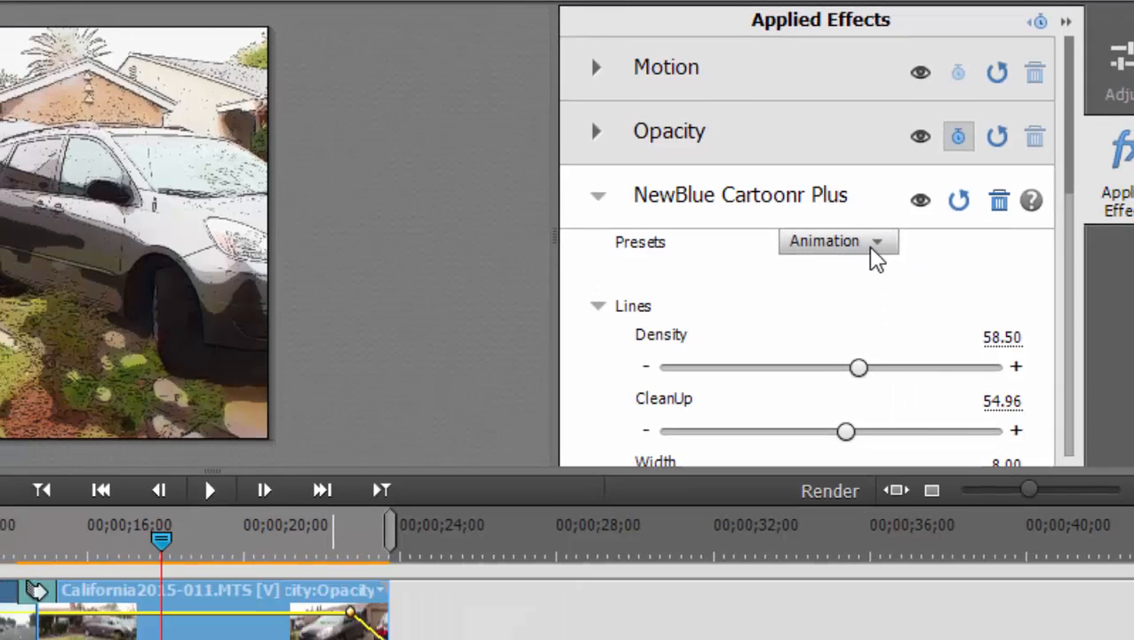
Try the Illustrations, Pencil Test, Splashy Paint and Electric Night presets of NewBlue Cartoonr Plus, and return to the Animation preset.
left_click(862, 296)
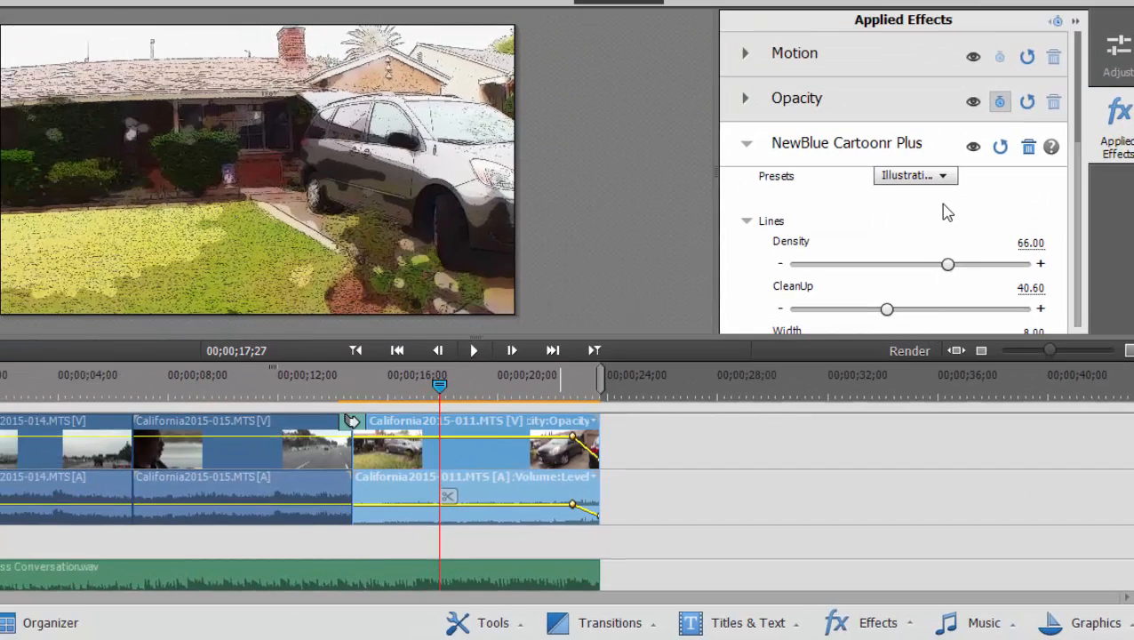
left_click(940, 175)
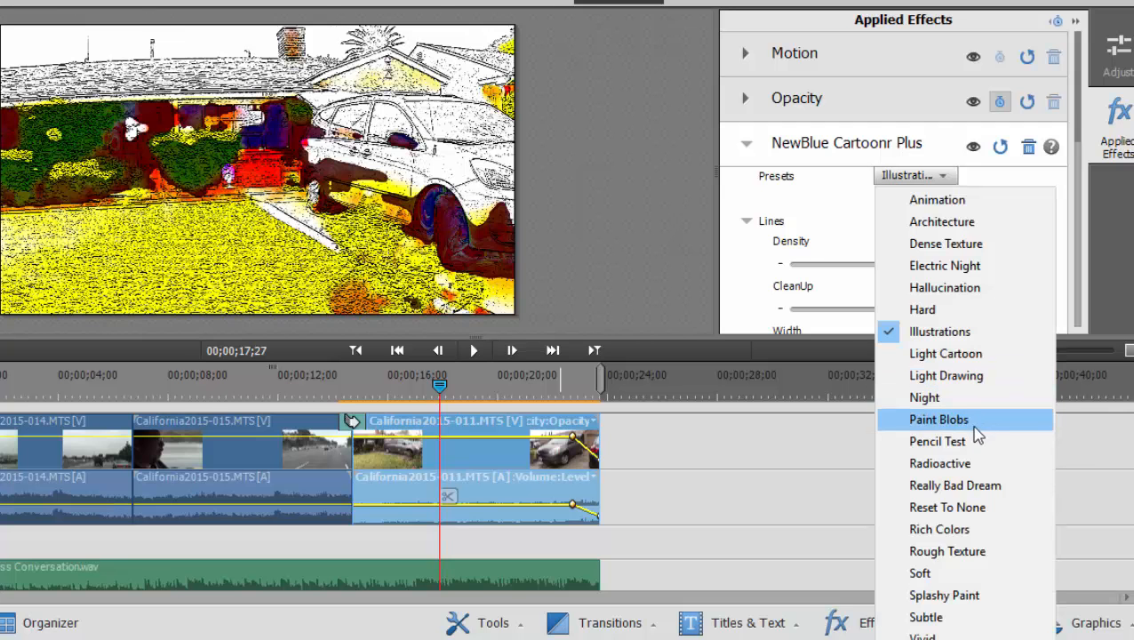
left_click(961, 442)
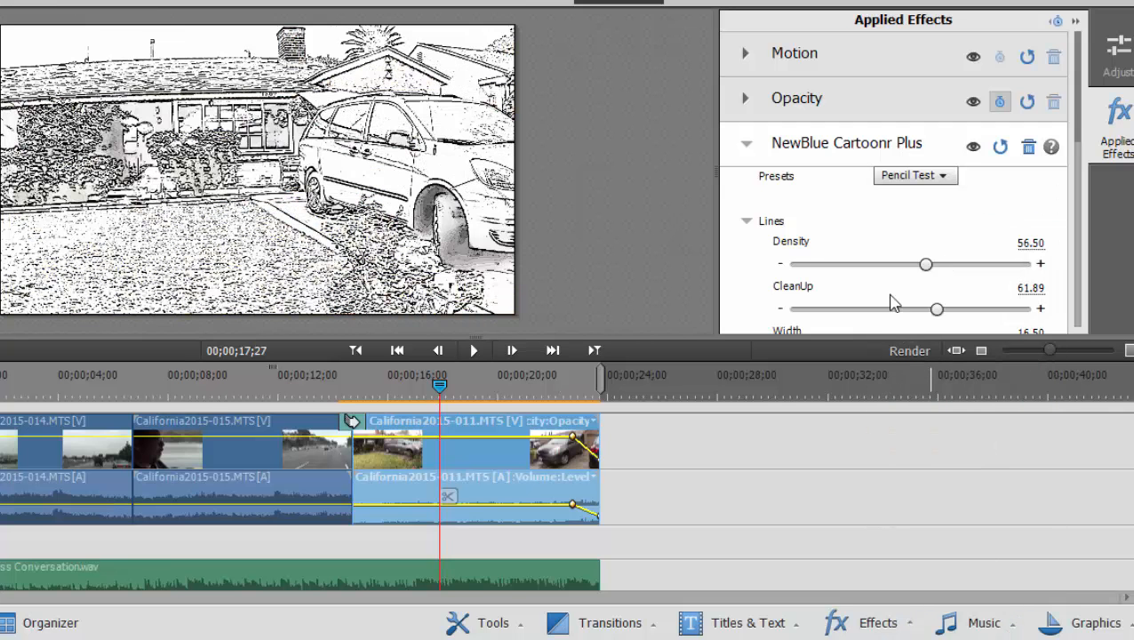
left_click(915, 175)
left_click(955, 594)
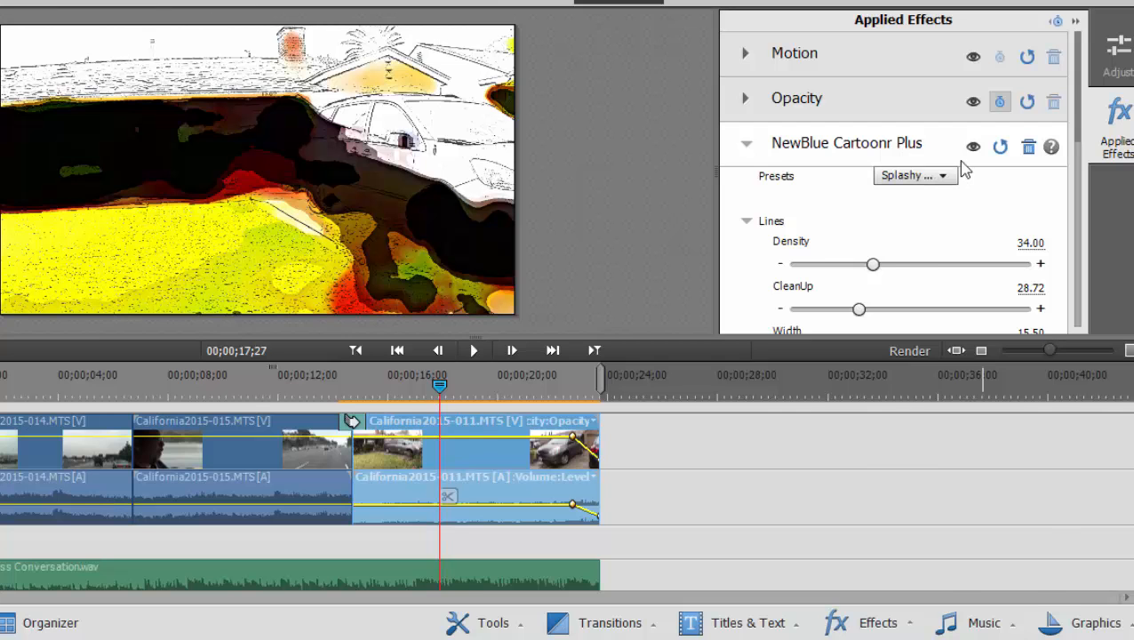
left_click(940, 181)
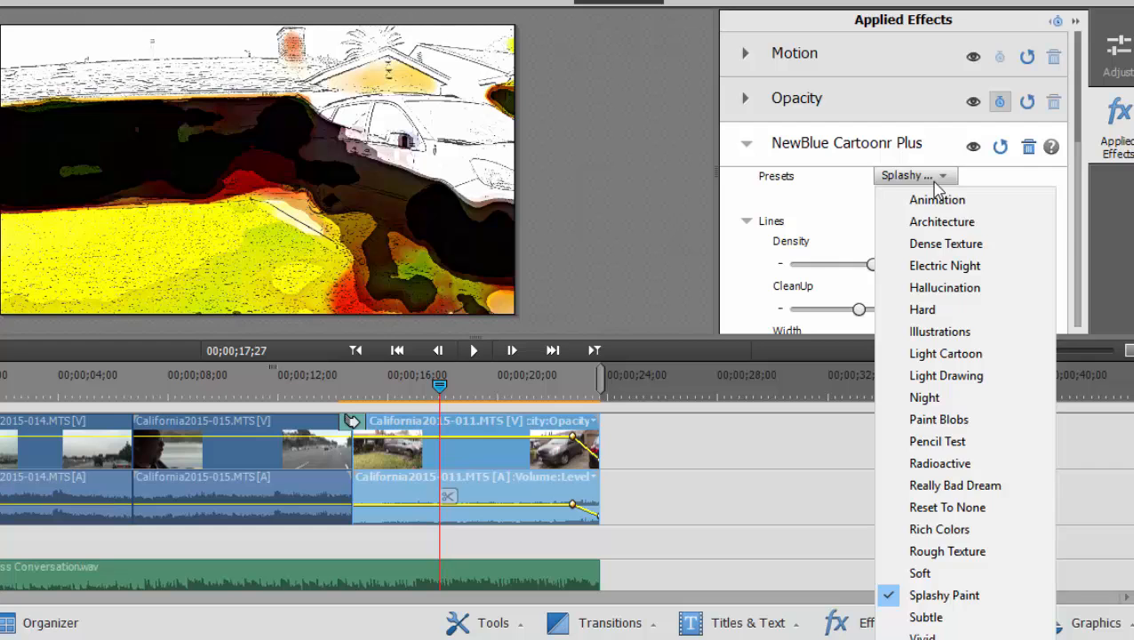
left_click(943, 266)
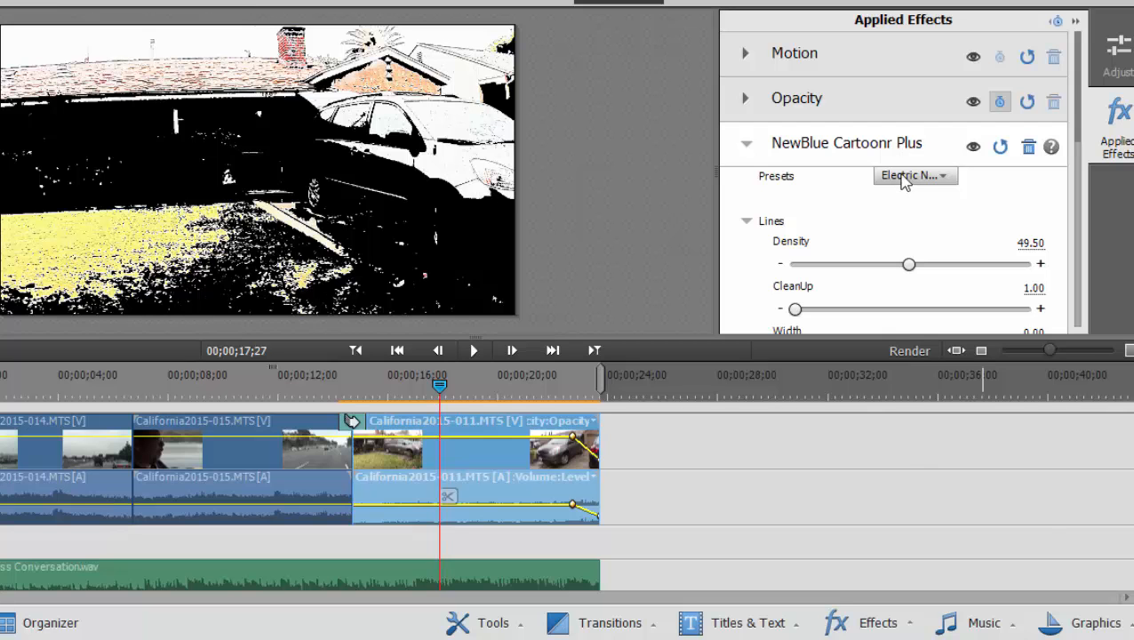
left_click(906, 176)
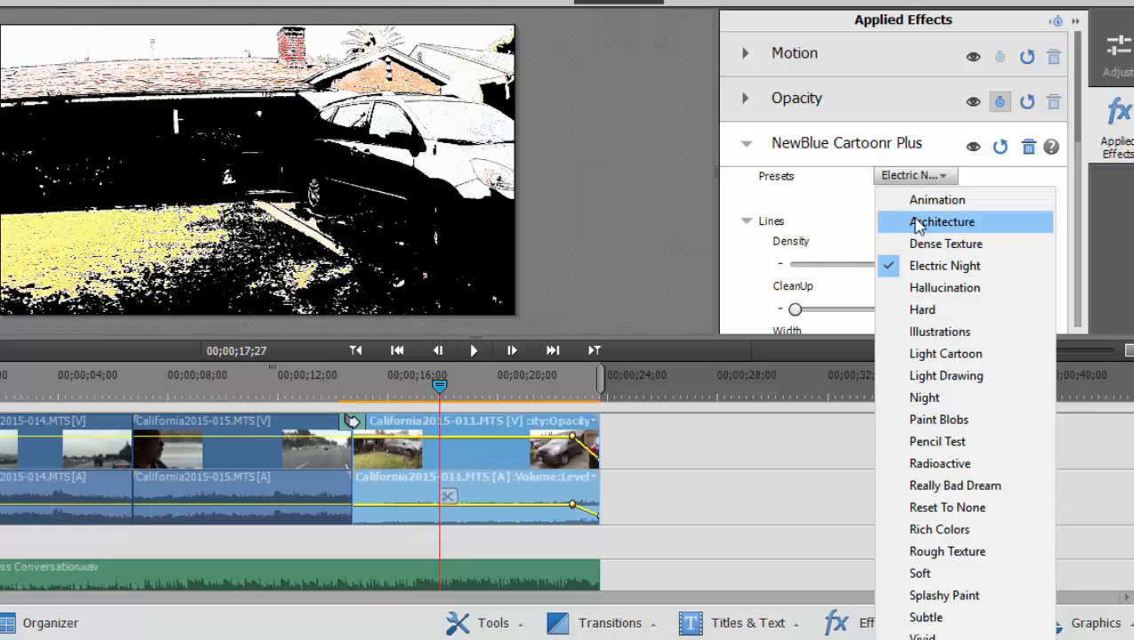
left_click(924, 200)
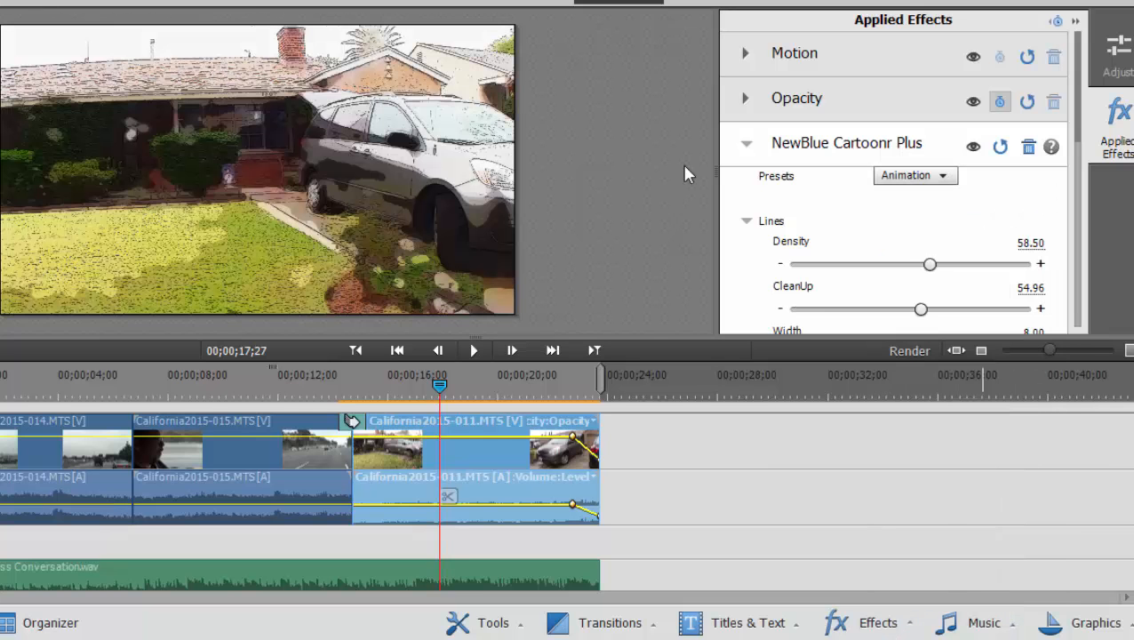